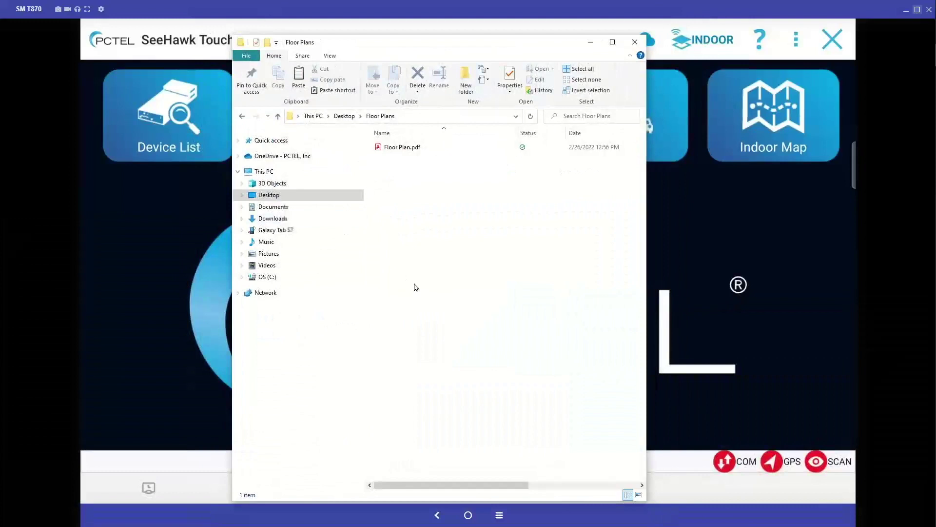
Step: Browse Galaxy Tab S7 > Tablet > SeeHawkTouch > IndoorMaps to confirm it is empty, then return to Desktop
{"action": "left_click", "coordinate": [256, 234]}
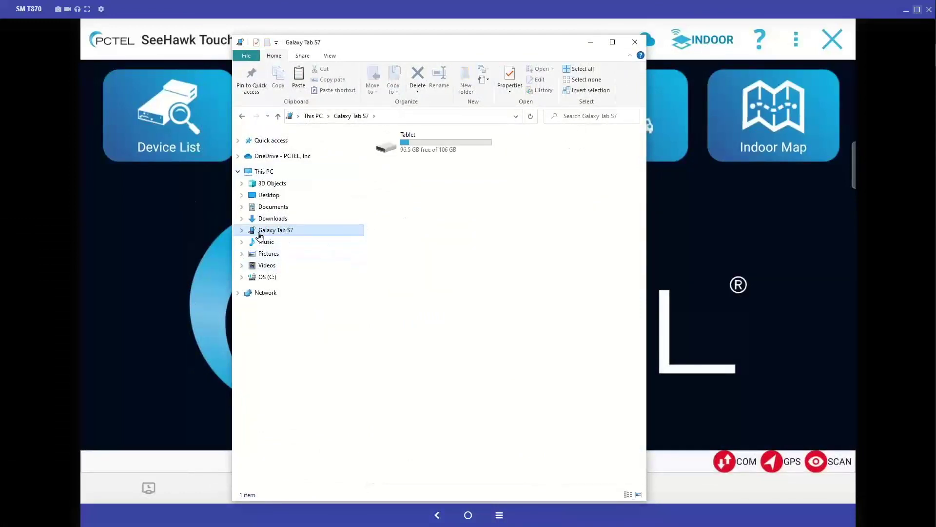
{"action": "left_click", "coordinate": [240, 232]}
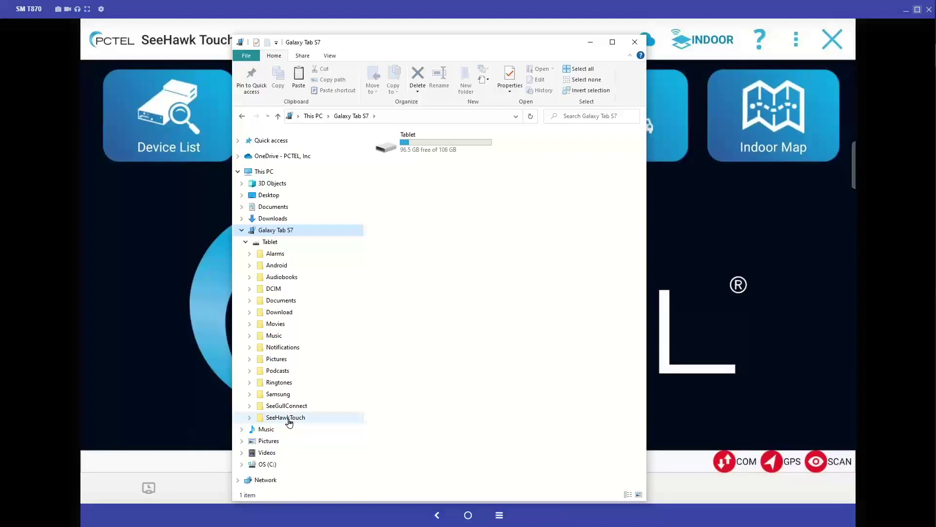
{"action": "left_click", "coordinate": [250, 418]}
{"action": "scroll", "coordinate": [271, 417], "scroll_direction": "down", "scroll_amount": 2}
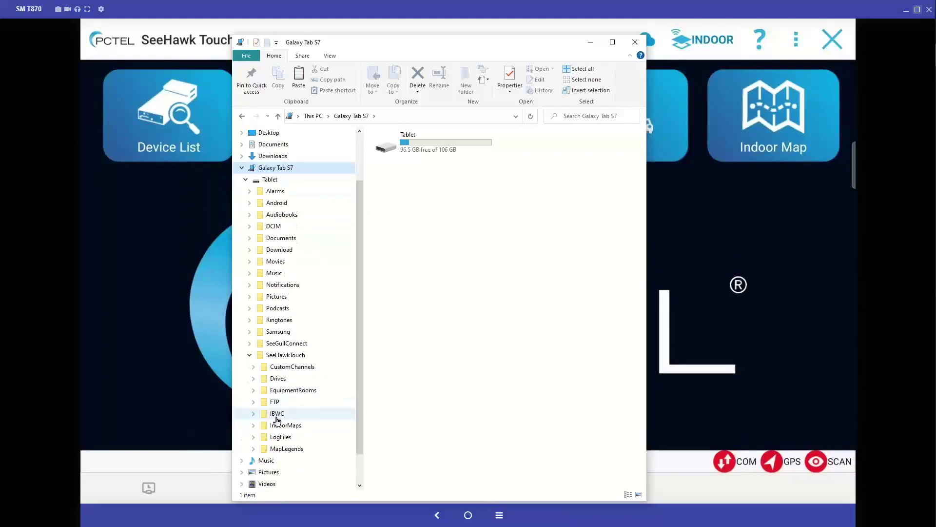
{"action": "left_click", "coordinate": [282, 414]}
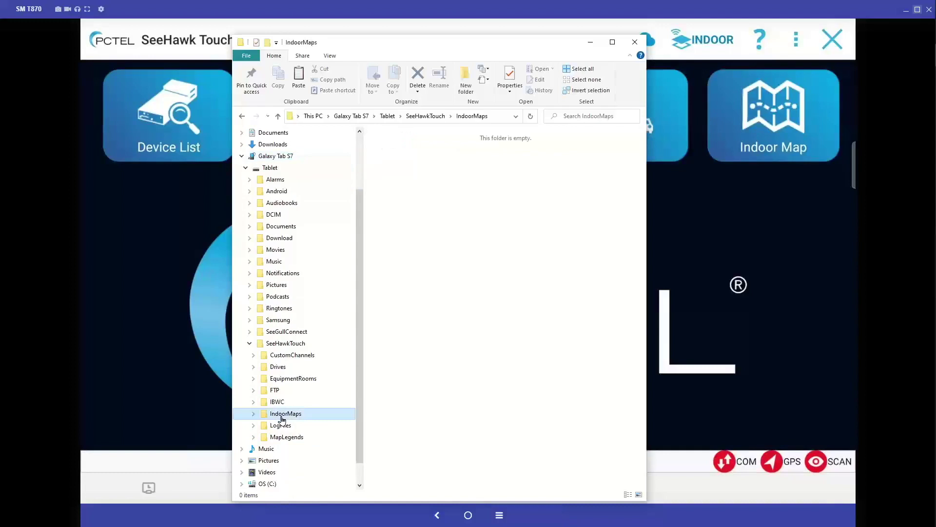
{"action": "left_click", "coordinate": [242, 156]}
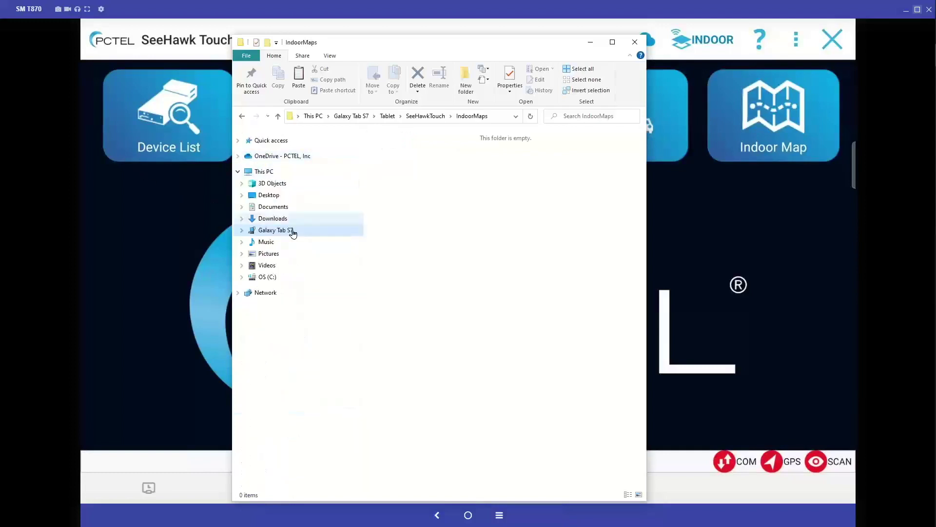
{"action": "left_click", "coordinate": [287, 195]}
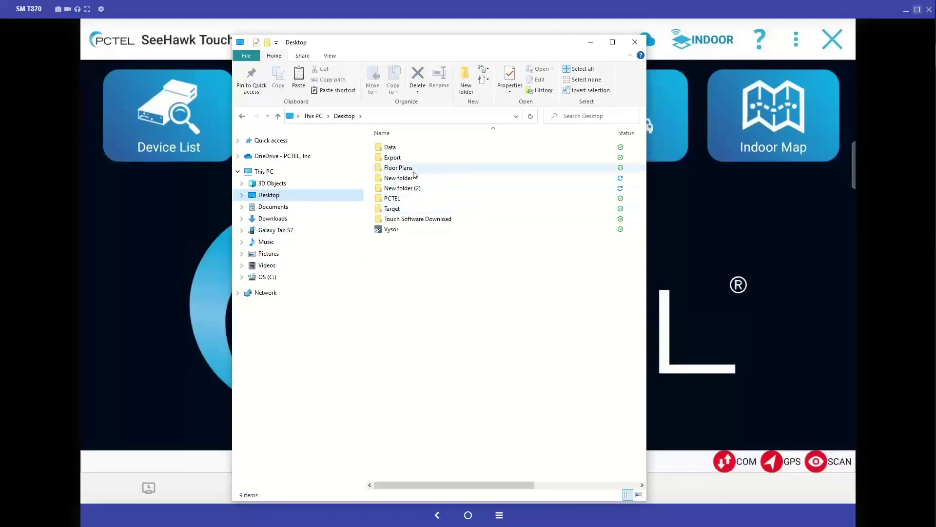
Step: Open Floor Plan.pdf from the Floor Plans folder and bring up its Save As > Image formats
{"action": "double_click", "coordinate": [408, 168]}
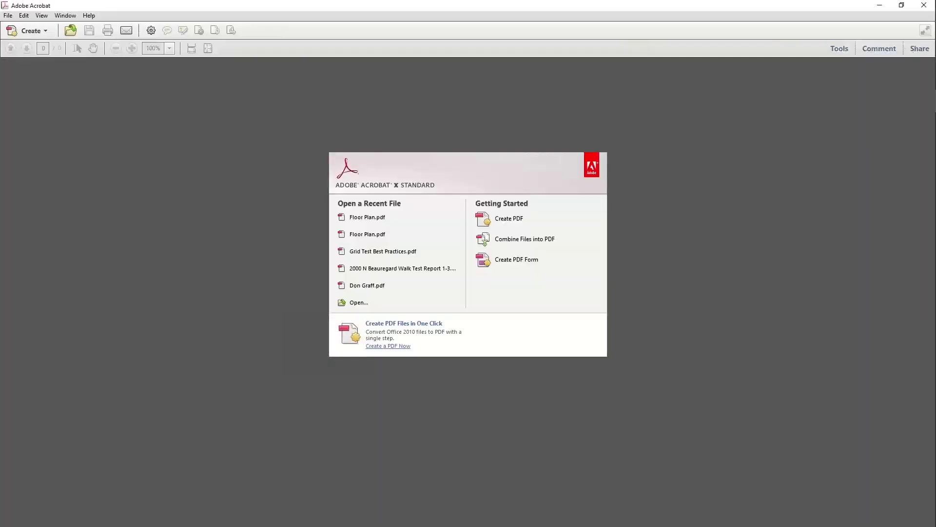
{"action": "left_click", "coordinate": [375, 218]}
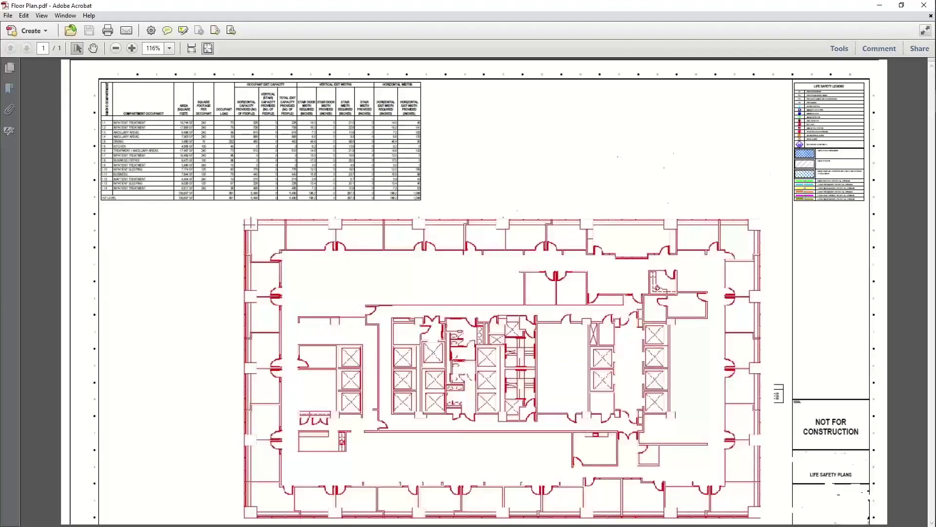
{"action": "left_click", "coordinate": [8, 16]}
{"action": "mouse_move", "coordinate": [43, 71]}
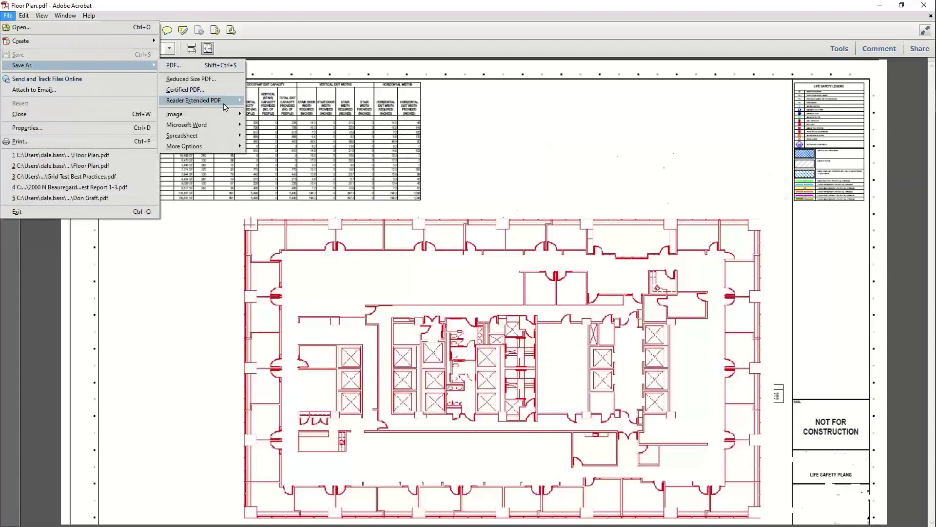
{"action": "mouse_move", "coordinate": [222, 115]}
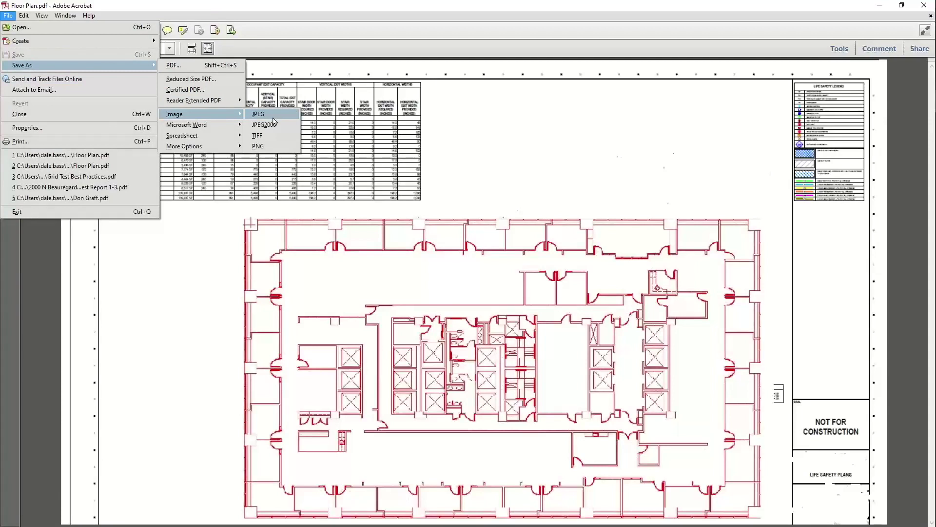
{"action": "left_click", "coordinate": [539, 171]}
{"action": "left_click", "coordinate": [65, 15]}
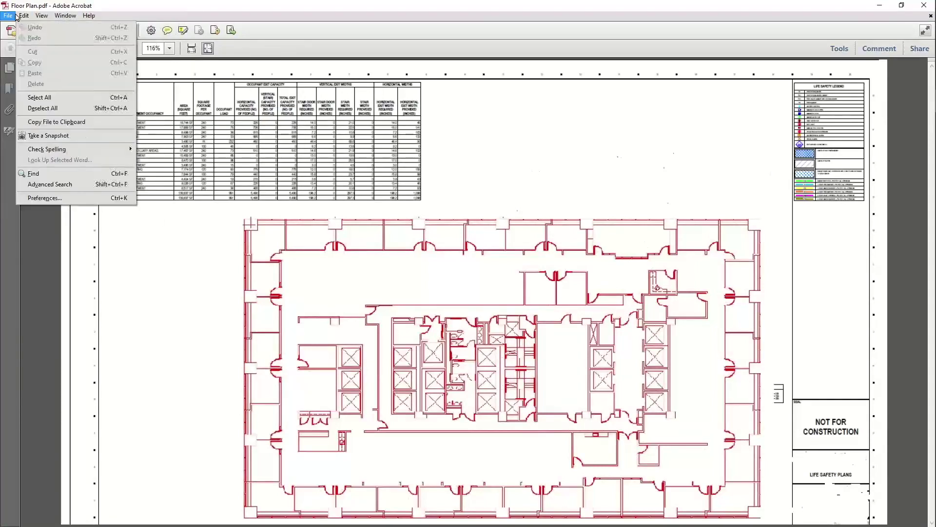
Step: Export the drawing as JPEG, saving Floor Plan.jpg into Desktop > Floor Plans
{"action": "mouse_move", "coordinate": [9, 15]}
{"action": "mouse_move", "coordinate": [75, 70]}
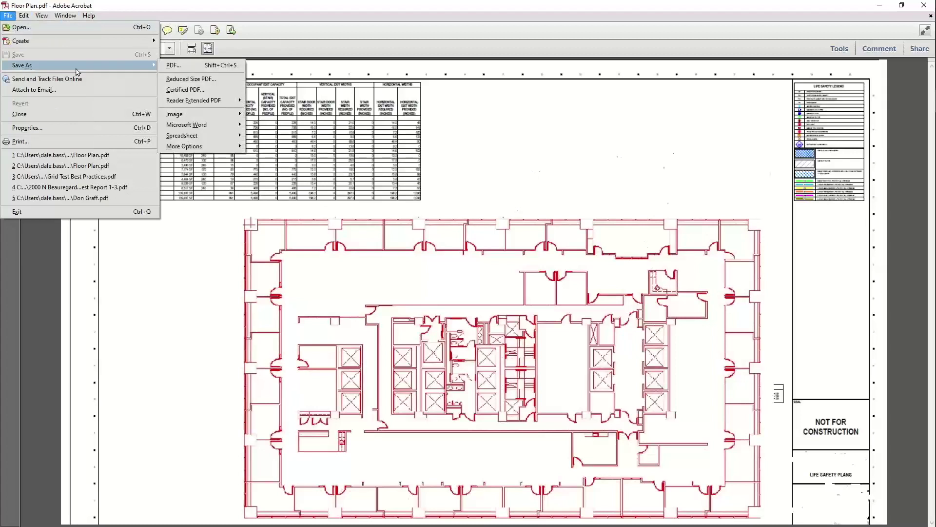
{"action": "mouse_move", "coordinate": [197, 118]}
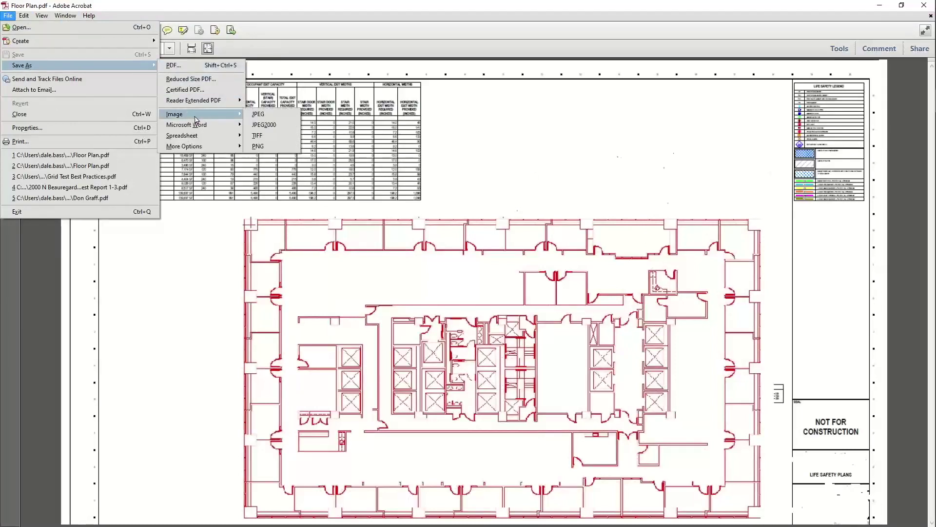
{"action": "left_click", "coordinate": [270, 116]}
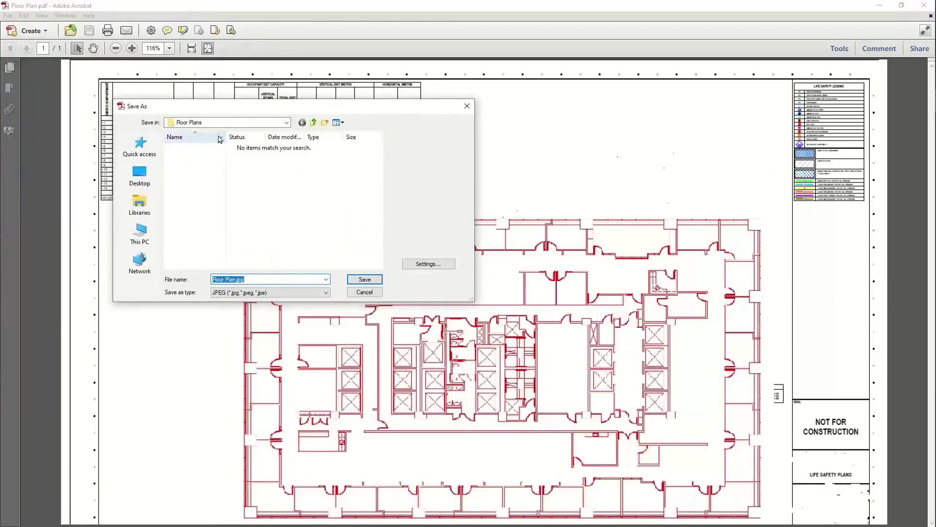
{"action": "left_click", "coordinate": [205, 122]}
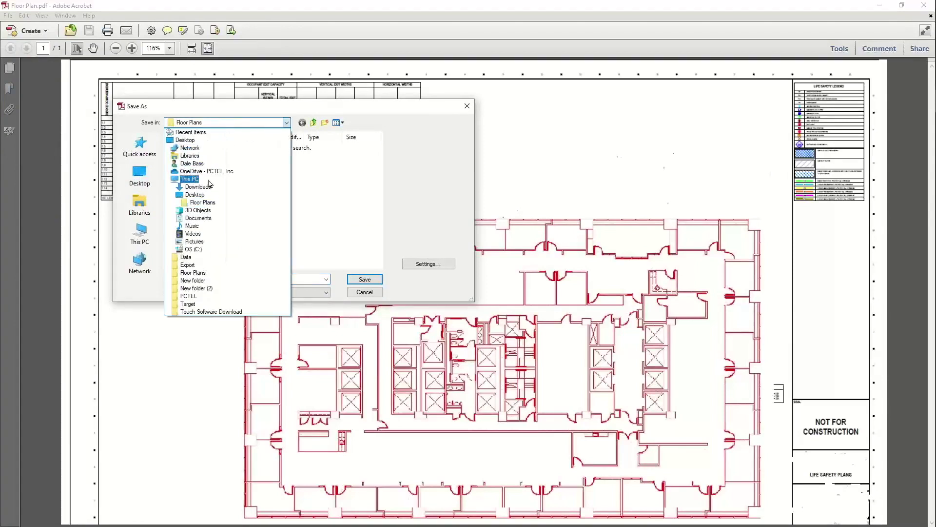
{"action": "left_click", "coordinate": [210, 202]}
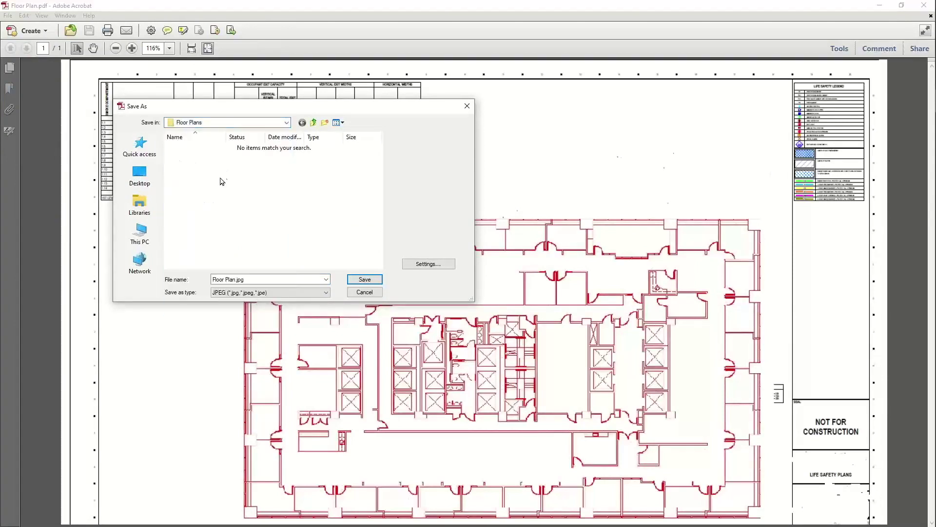
{"action": "left_click", "coordinate": [233, 122]}
{"action": "left_click", "coordinate": [195, 140]}
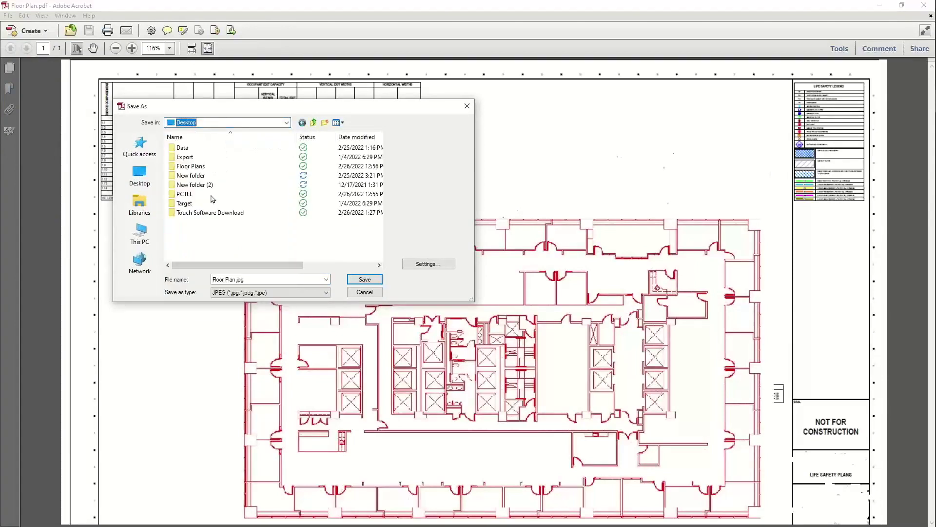
{"action": "double_click", "coordinate": [198, 166]}
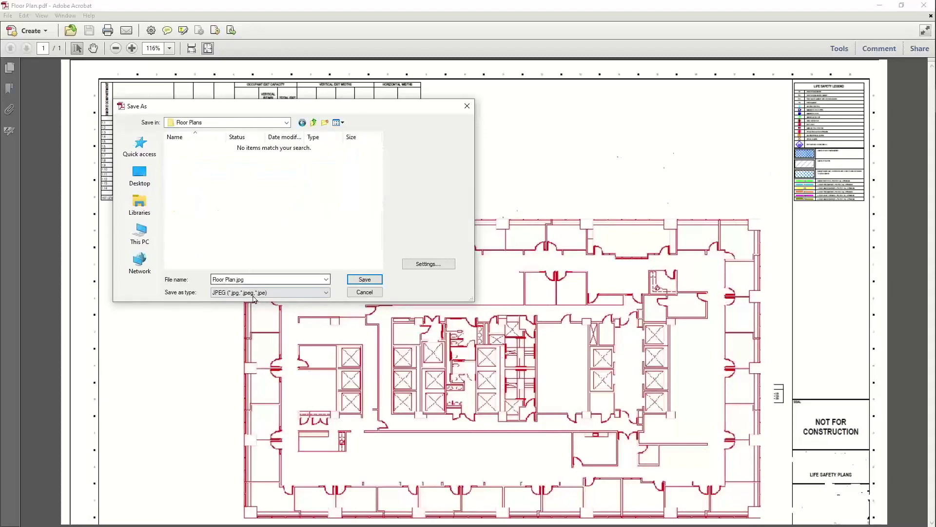
{"action": "left_click", "coordinate": [364, 279]}
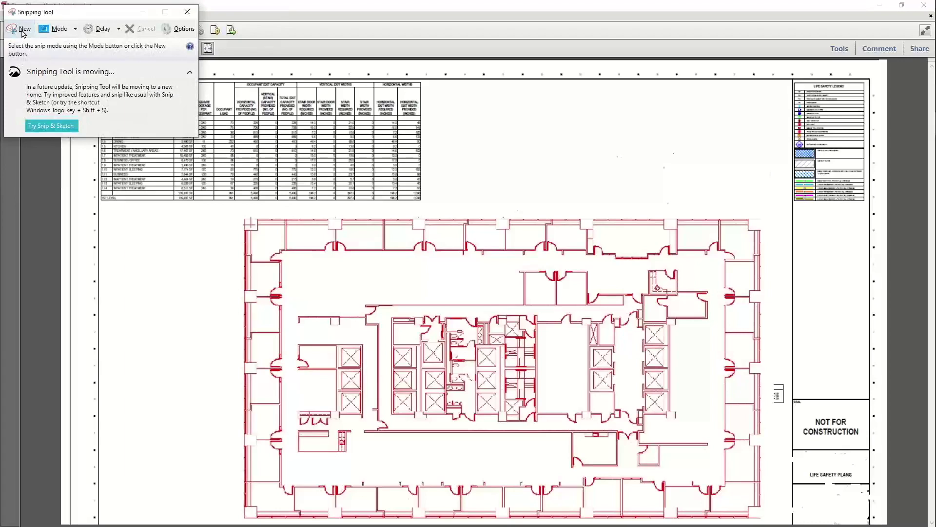
Step: Snip a rectangle around the floor plan drawing, excluding the table above and the legend
{"action": "left_click", "coordinate": [22, 30]}
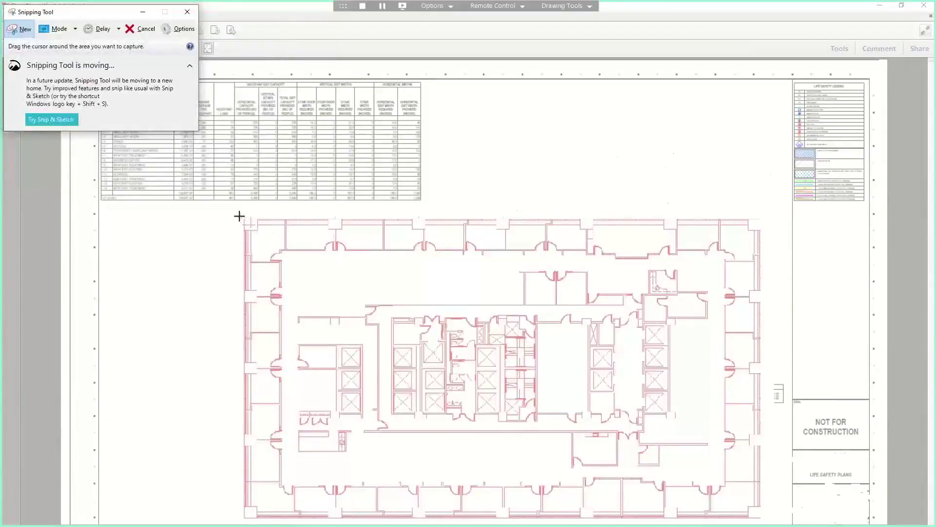
{"action": "left_click_drag", "start_coordinate": [239, 216], "coordinate": [771, 525]}
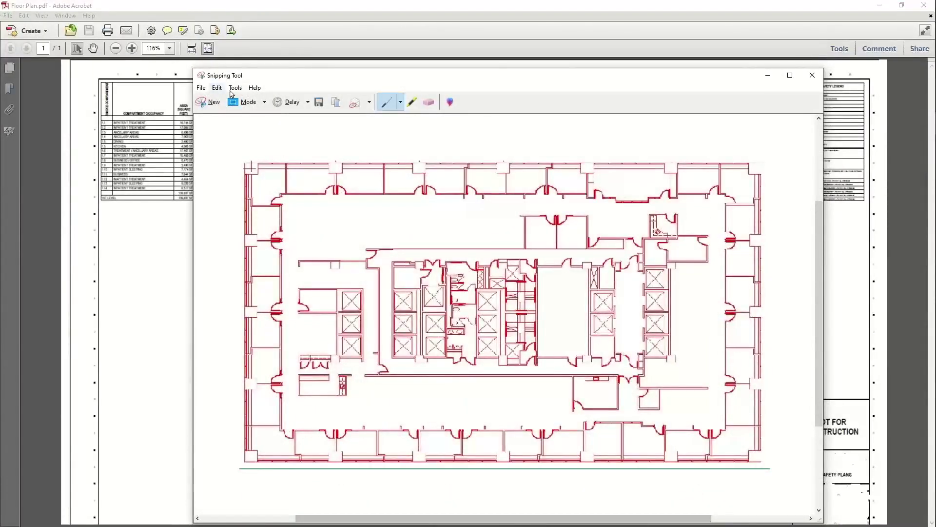
Step: Save the snip into the Floor Plans folder as Floor Plan2.jpg, then close Snipping Tool
{"action": "left_click", "coordinate": [201, 88]}
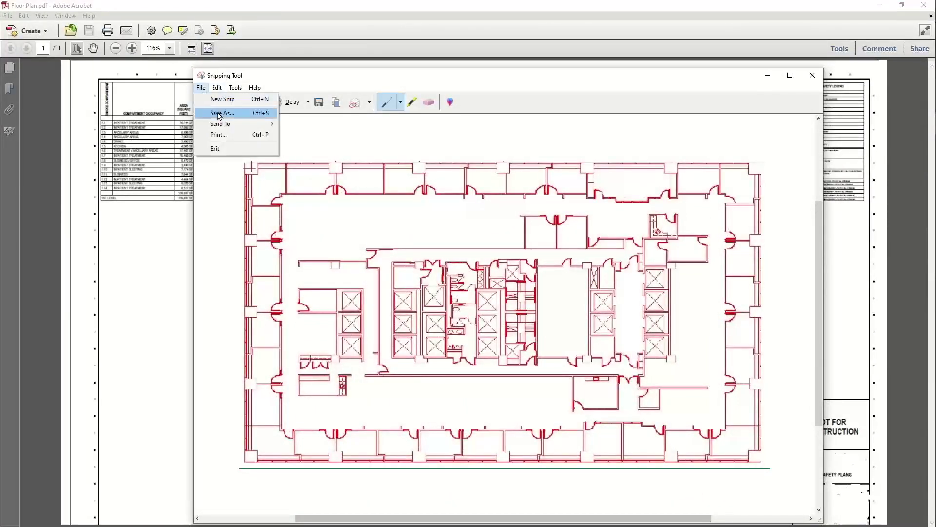
{"action": "left_click", "coordinate": [218, 114]}
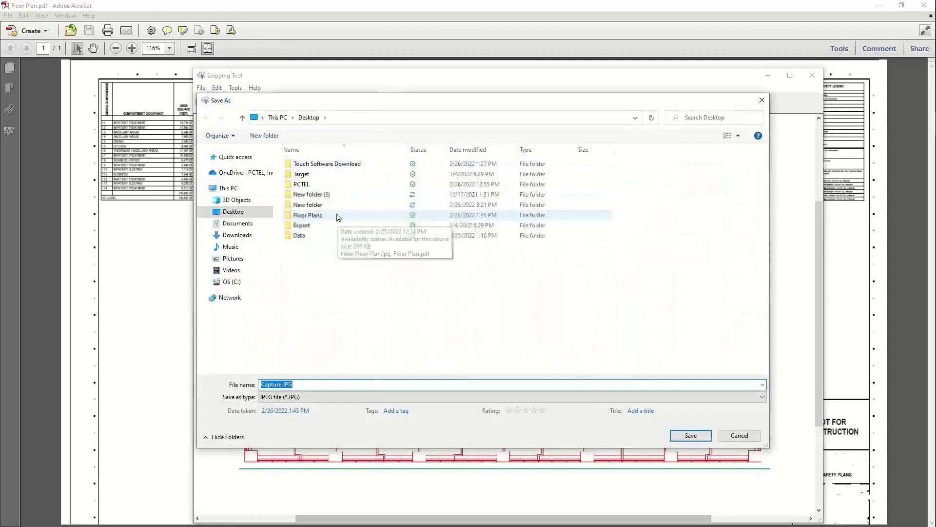
{"action": "double_click", "coordinate": [336, 216]}
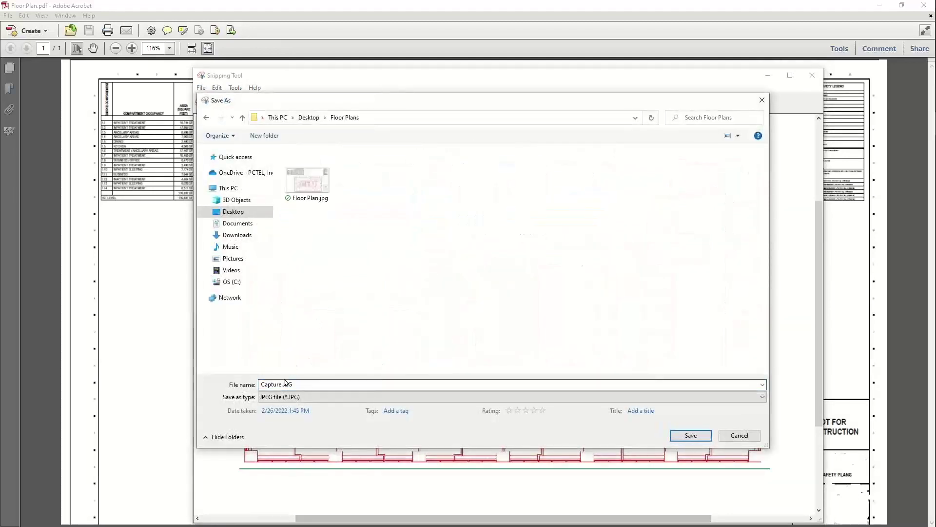
{"action": "left_click", "coordinate": [285, 383]}
{"action": "left_click", "coordinate": [324, 207]}
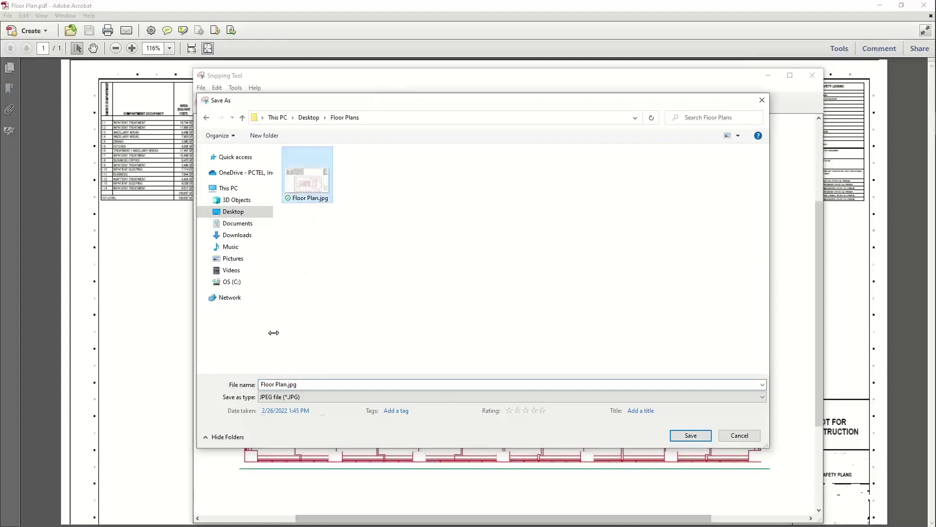
{"action": "left_click", "coordinate": [290, 384]}
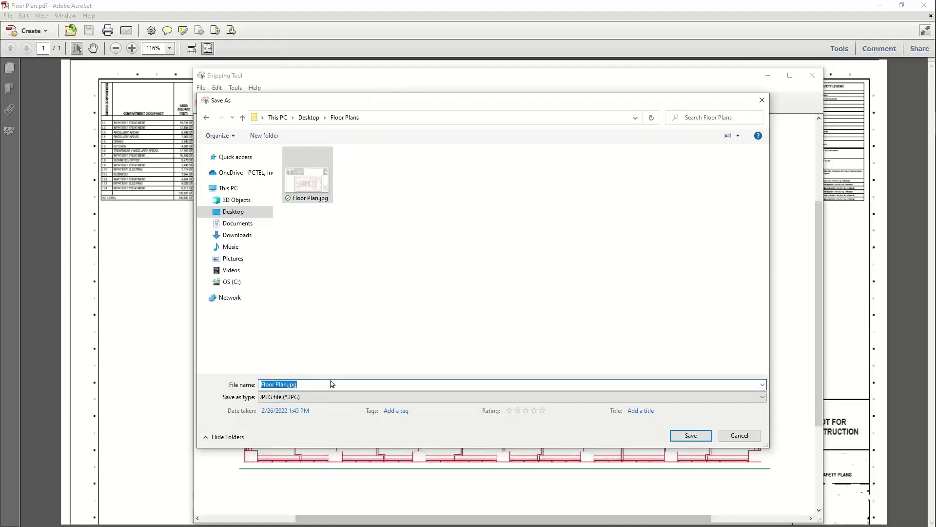
{"action": "key", "text": "Home"}
{"action": "left_click", "coordinate": [275, 384]}
{"action": "left_click", "coordinate": [288, 385]}
{"action": "type", "text": "2"}
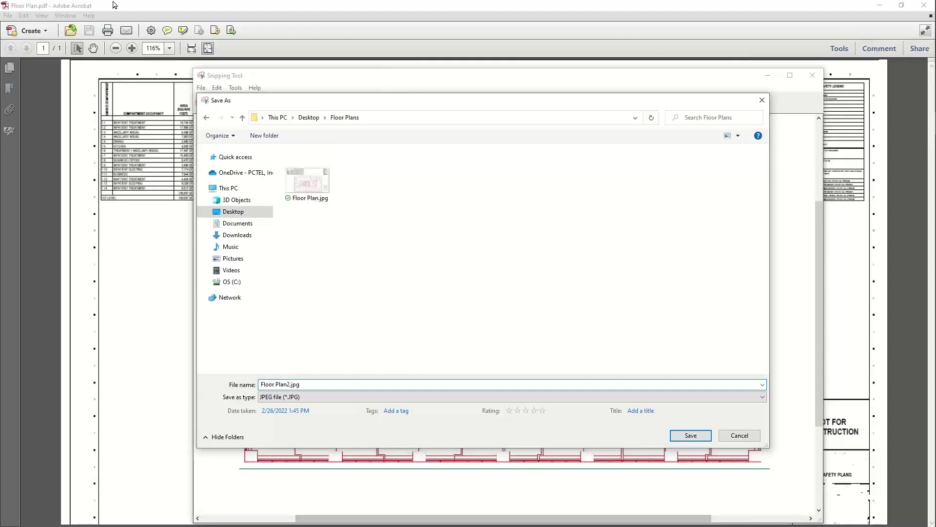
{"action": "left_click", "coordinate": [691, 435]}
{"action": "left_click", "coordinate": [812, 75]}
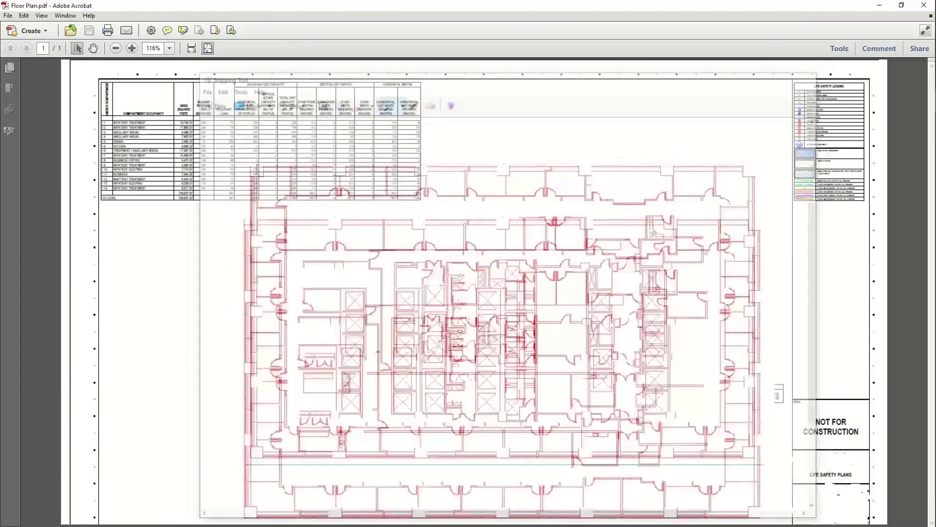
Step: Close Acrobat and select Floor Plan.jpg in the Floor Plans folder
{"action": "left_click", "coordinate": [923, 9]}
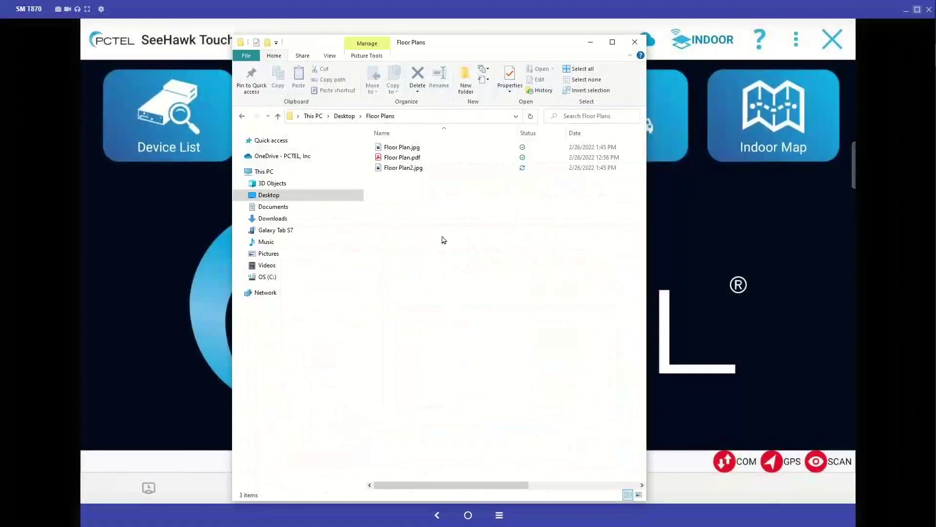
{"action": "left_click", "coordinate": [425, 148]}
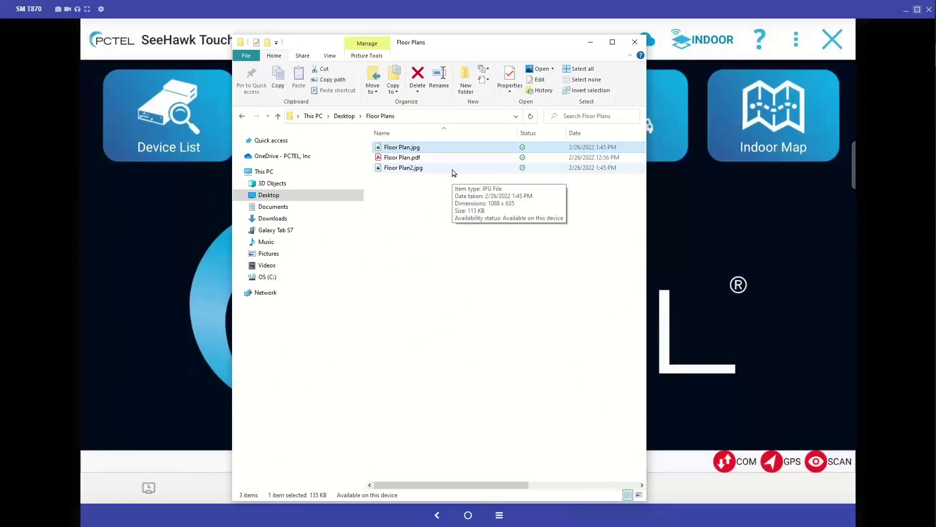
Step: Copy Floor Plan.jpg and Floor Plan2.jpg
{"action": "left_click", "coordinate": [439, 167], "text": "ctrl"}
{"action": "right_click", "coordinate": [445, 176]}
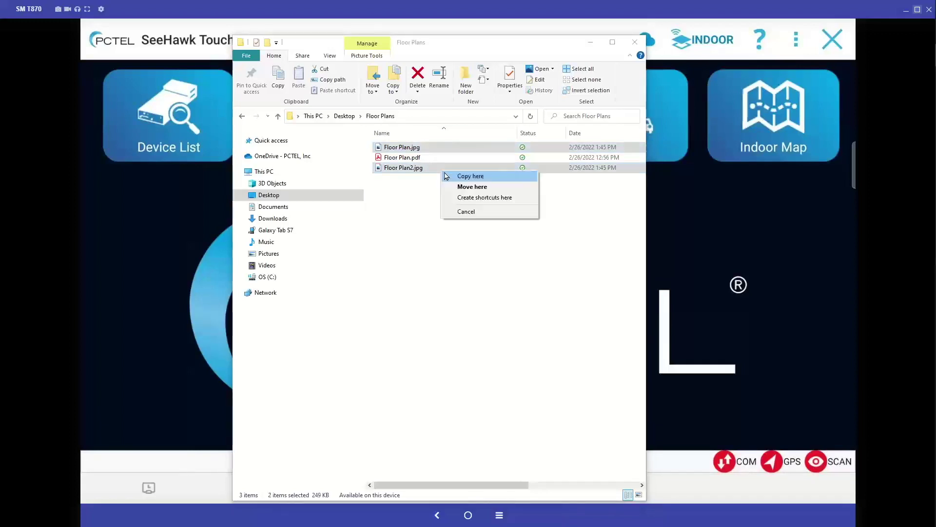
{"action": "key", "text": "Escape"}
{"action": "right_click", "coordinate": [429, 167]}
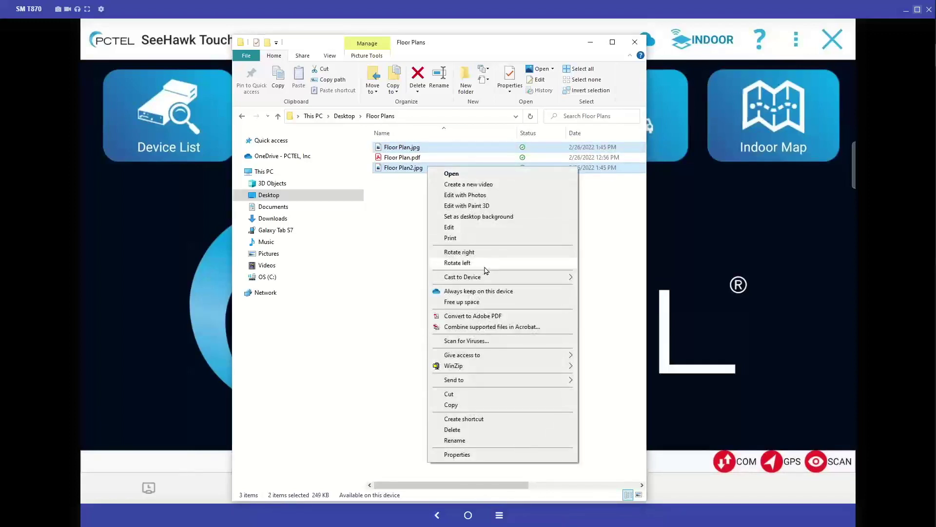
{"action": "left_click", "coordinate": [504, 404]}
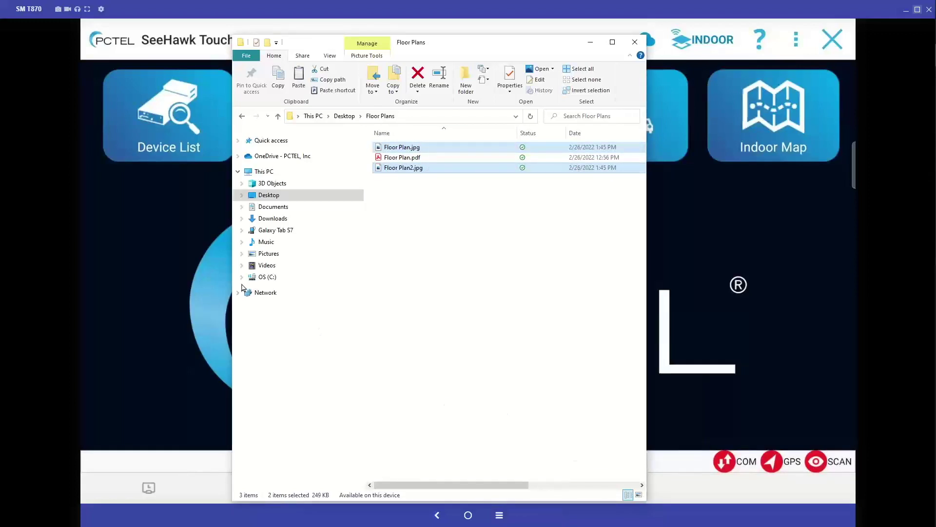
Step: Paste both JPGs into Galaxy Tab S7's Tablet > SeeHawkTouch > IndoorMaps folder and minimize Explorer
{"action": "left_click", "coordinate": [265, 233]}
{"action": "double_click", "coordinate": [390, 143]}
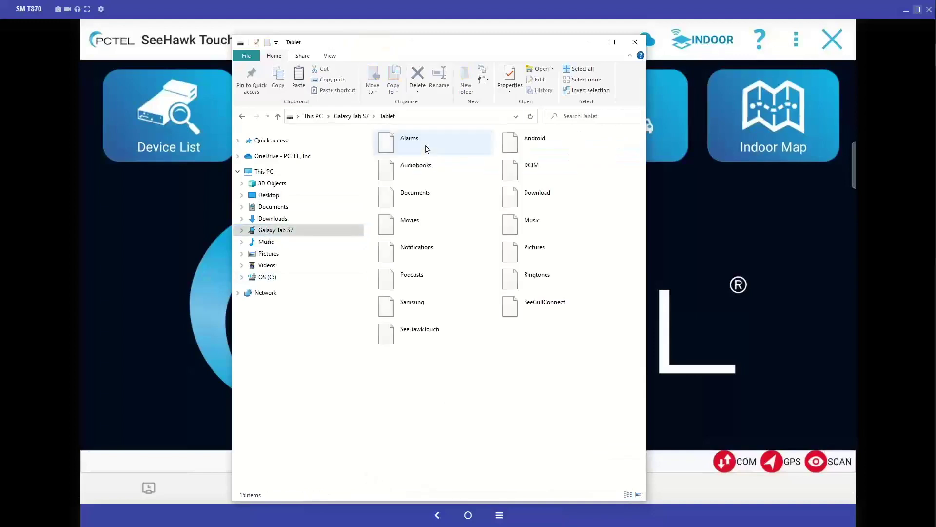
{"action": "double_click", "coordinate": [421, 328]}
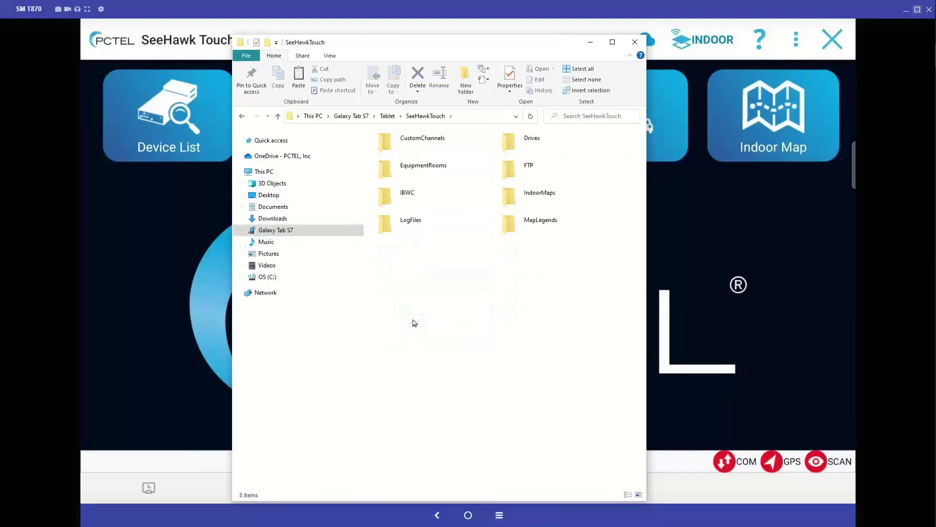
{"action": "double_click", "coordinate": [540, 199]}
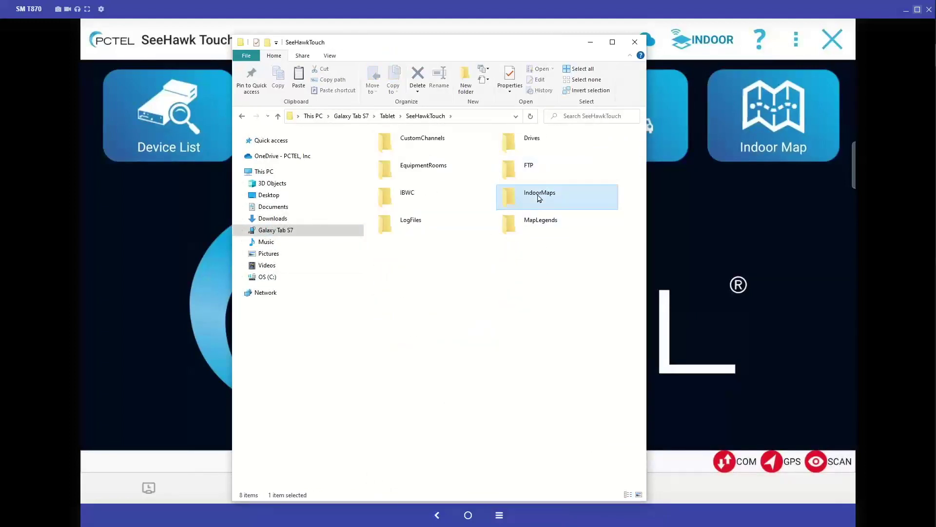
{"action": "right_click", "coordinate": [486, 283]}
{"action": "left_click", "coordinate": [524, 334]}
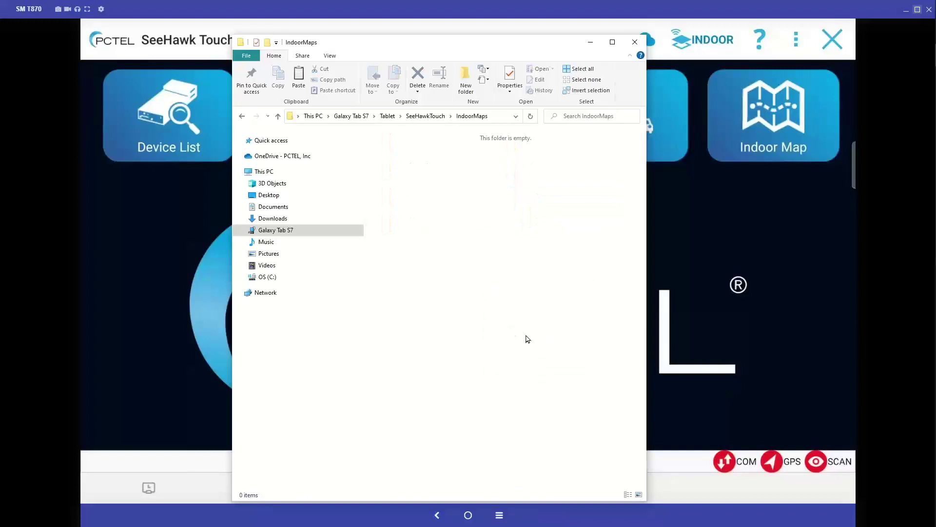
{"action": "left_click", "coordinate": [591, 42]}
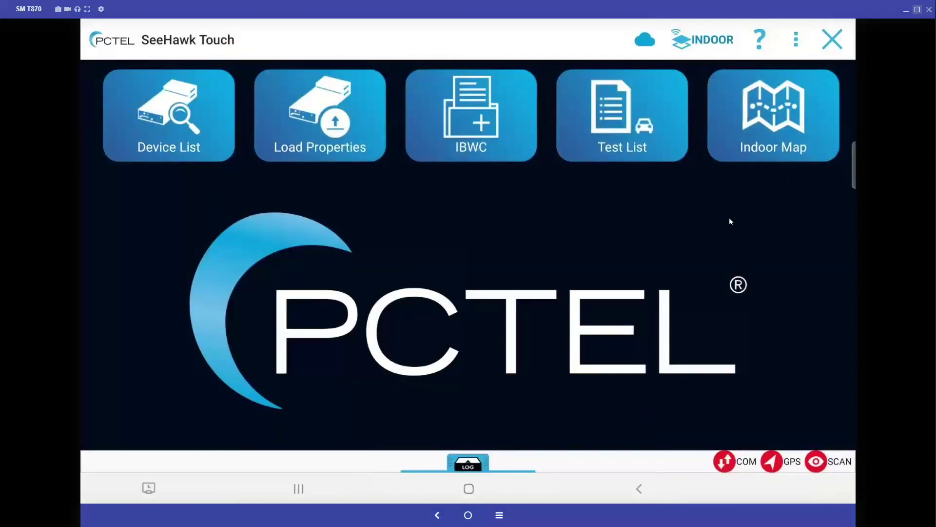
Step: Load Floor Plan.jpg through Indoor Map > Load Image and choose Register with Ruler
{"action": "left_click", "coordinate": [769, 137]}
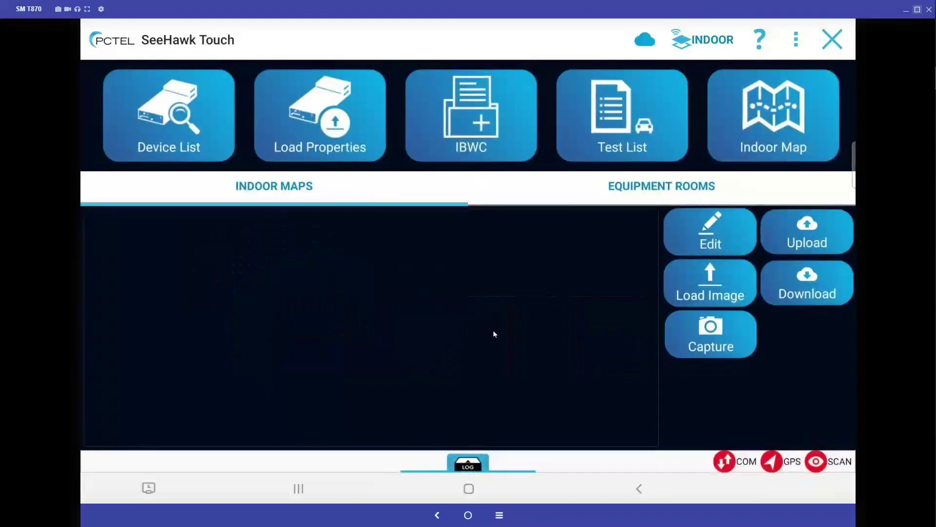
{"action": "left_click", "coordinate": [719, 279]}
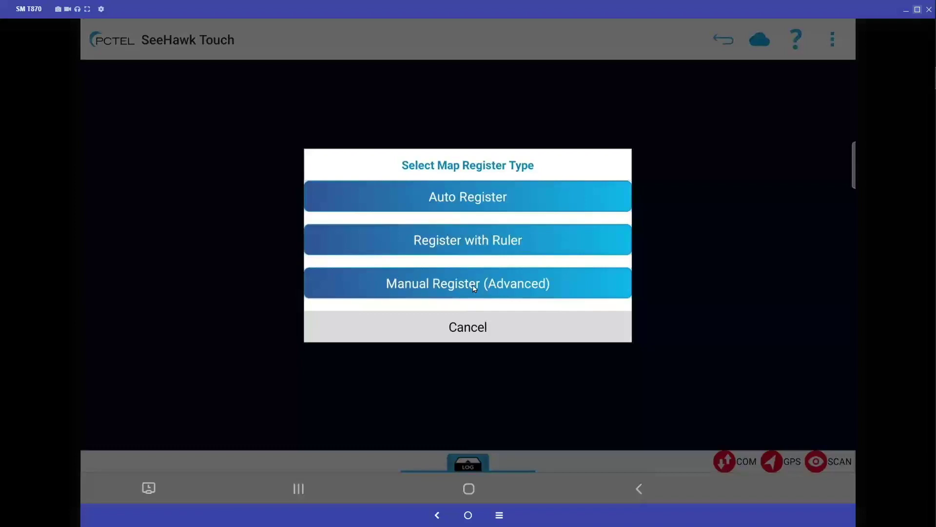
{"action": "left_click", "coordinate": [476, 245]}
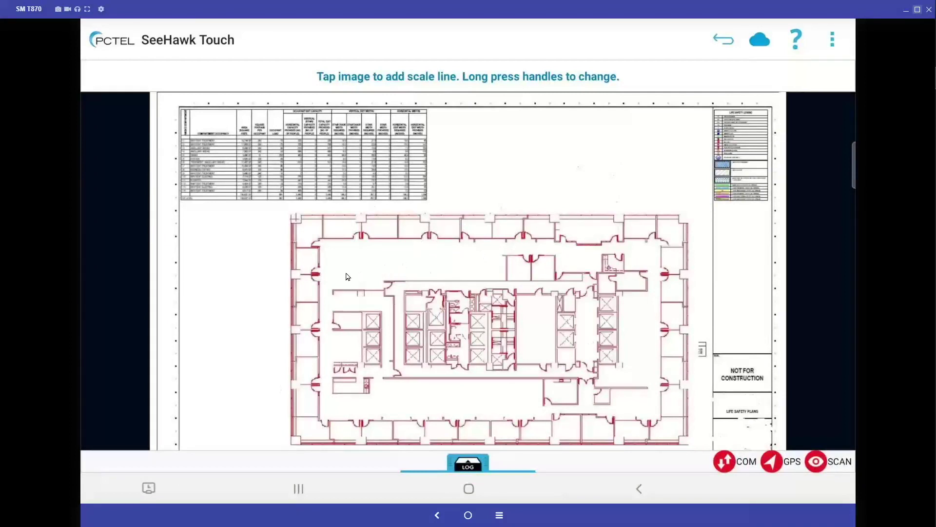
Step: Draw a scale line across a top-wall doorway, set its length to 3 ft, and continue
{"action": "left_click", "coordinate": [327, 259]}
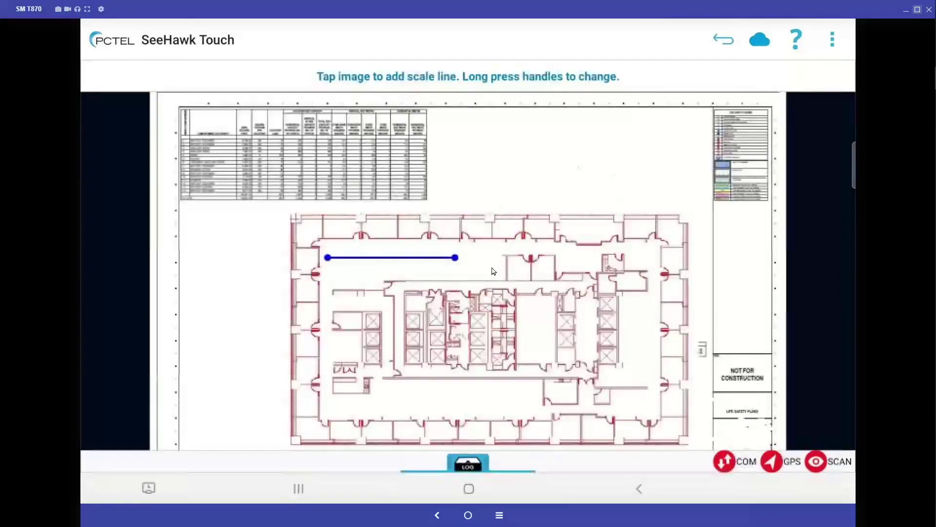
{"action": "left_click_drag", "start_coordinate": [325, 259], "coordinate": [433, 243]}
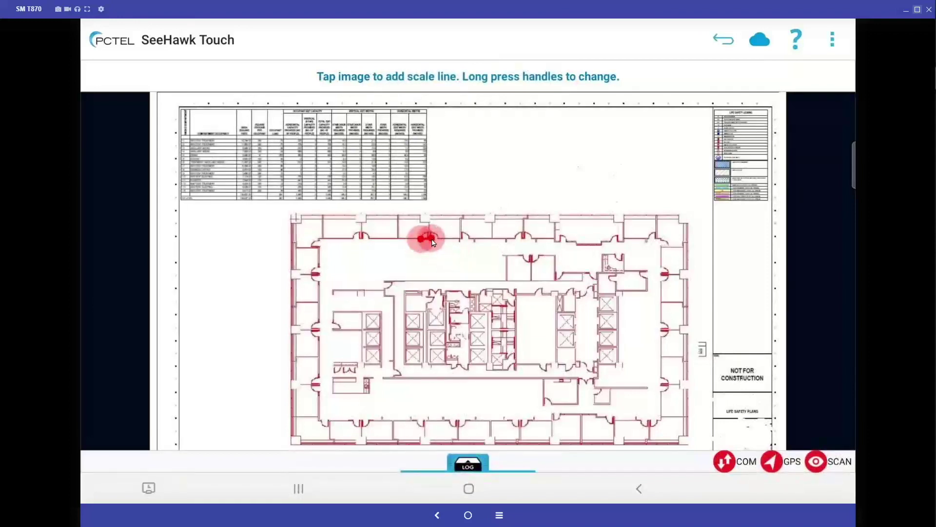
{"action": "left_click", "coordinate": [425, 239]}
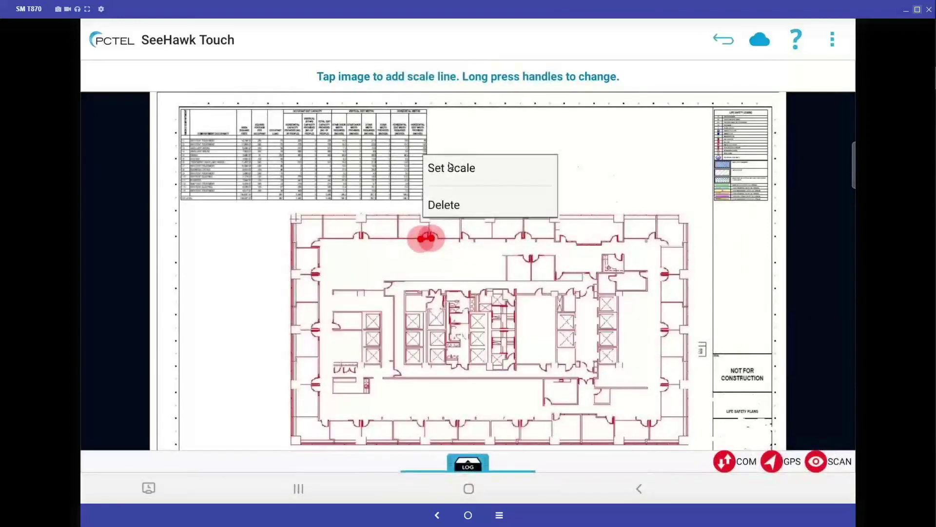
{"action": "left_click", "coordinate": [451, 166]}
{"action": "left_click", "coordinate": [471, 235]}
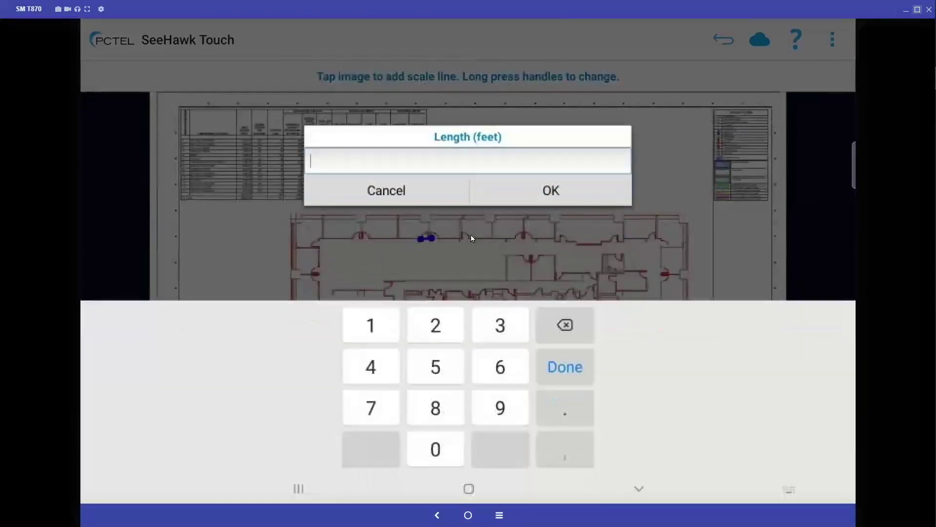
{"action": "type", "text": "3"}
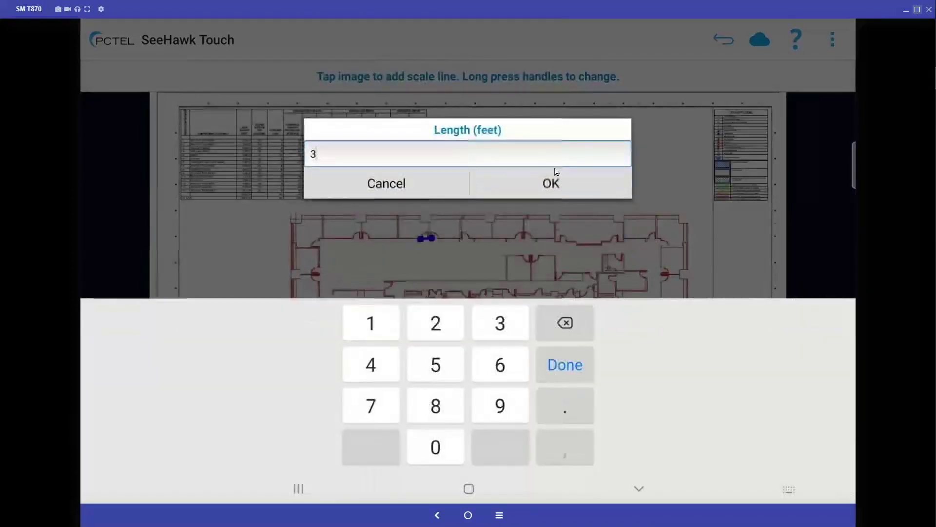
{"action": "left_click", "coordinate": [556, 181]}
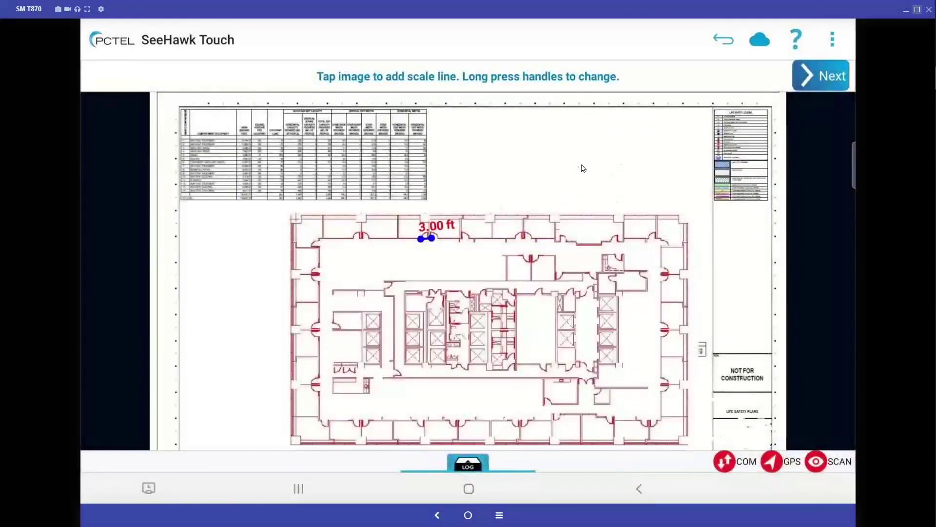
{"action": "left_click", "coordinate": [820, 77]}
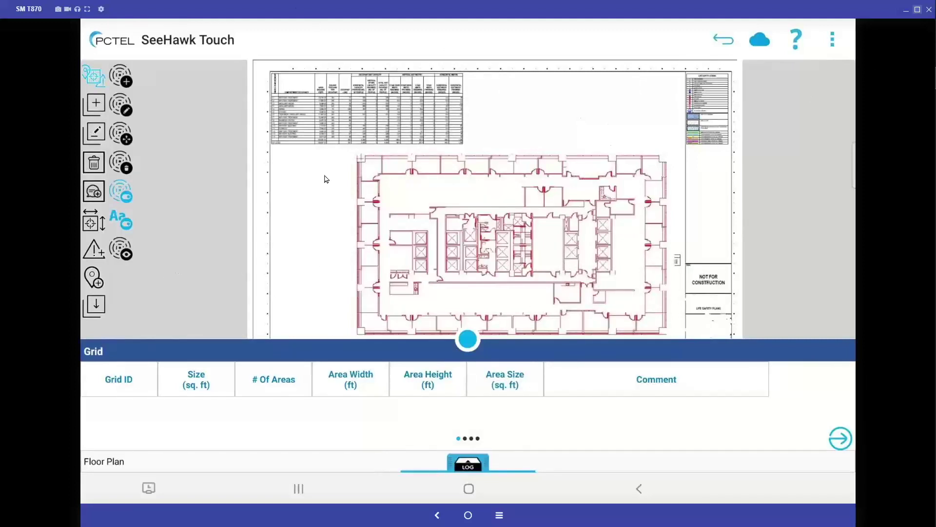
Step: Try the grid and transmitter tools, dismiss the Transmitter Information form, and go back to Indoor Maps
{"action": "left_click", "coordinate": [94, 107]}
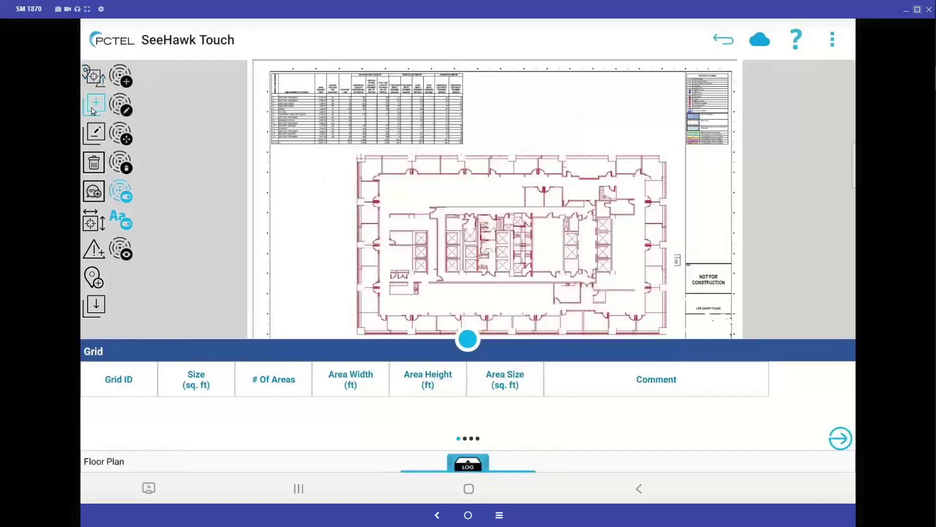
{"action": "left_click", "coordinate": [122, 78]}
{"action": "left_click", "coordinate": [437, 515]}
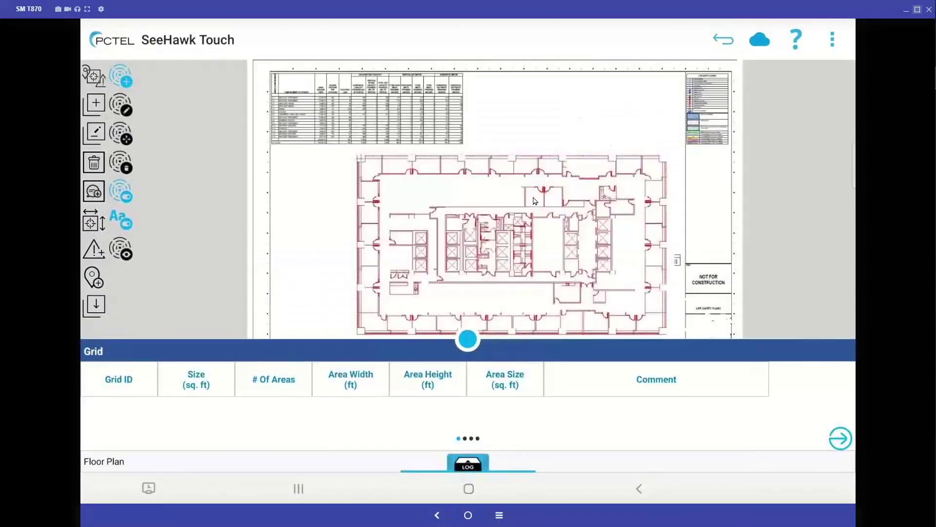
{"action": "left_click", "coordinate": [726, 41]}
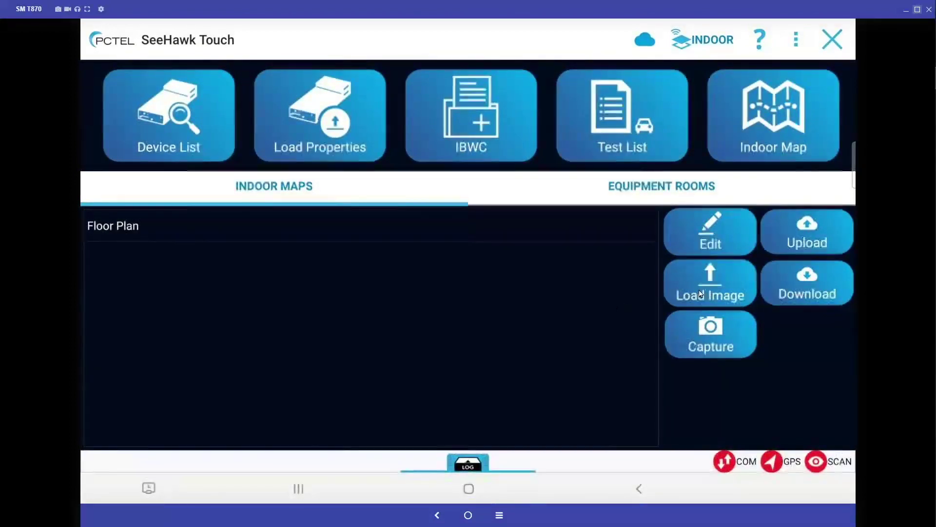
Step: Load Floor Plan2.jpg as the map image and choose Register with Ruler
{"action": "left_click", "coordinate": [678, 290]}
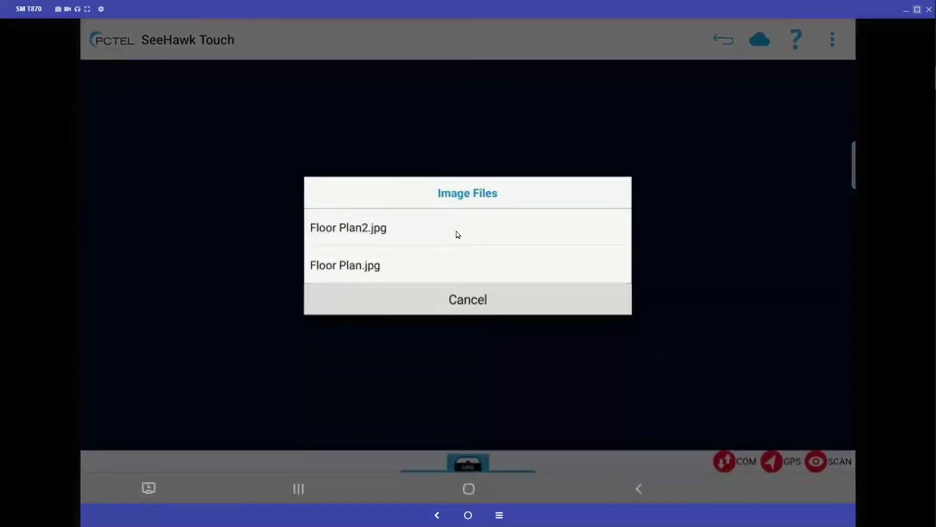
{"action": "left_click", "coordinate": [456, 232]}
{"action": "left_click", "coordinate": [467, 240]}
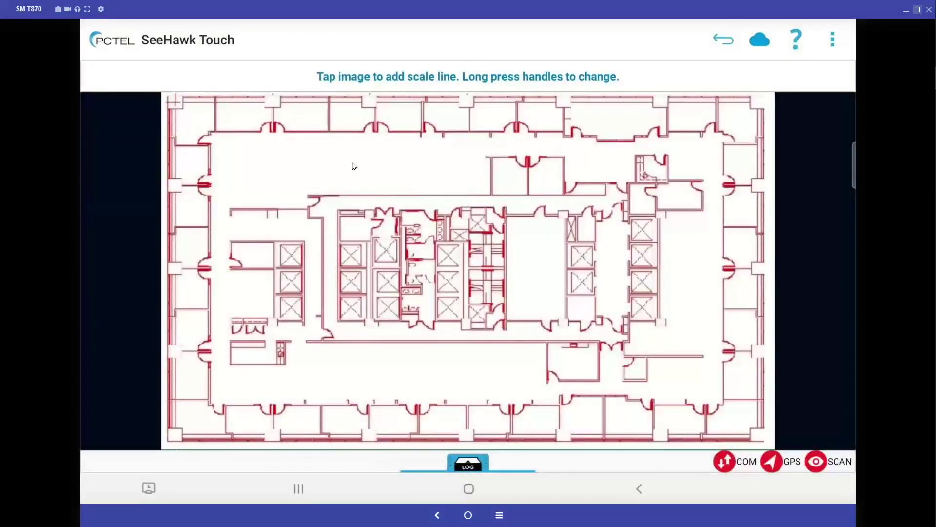
Step: Draw a scale line at the plan's top wall, shortened to a doorway's width
{"action": "left_click", "coordinate": [274, 143]}
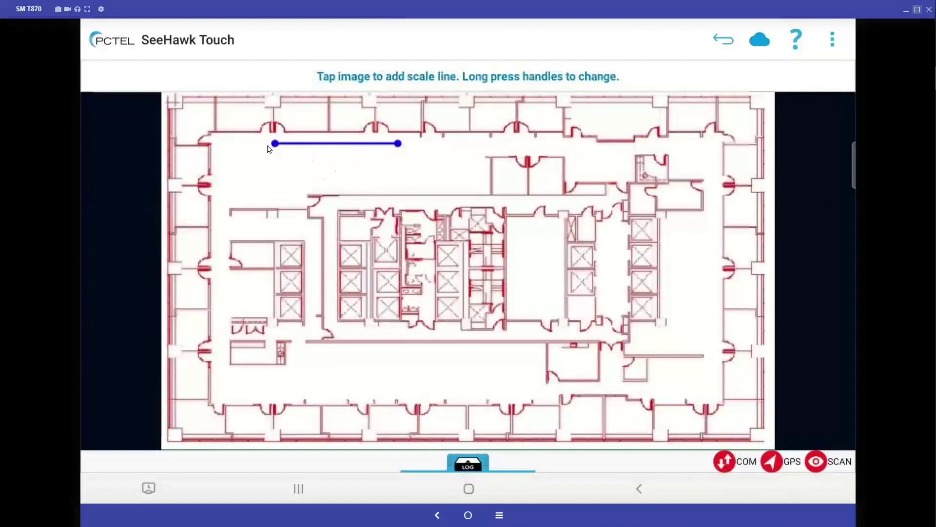
{"action": "left_click_drag", "start_coordinate": [277, 144], "coordinate": [276, 135]}
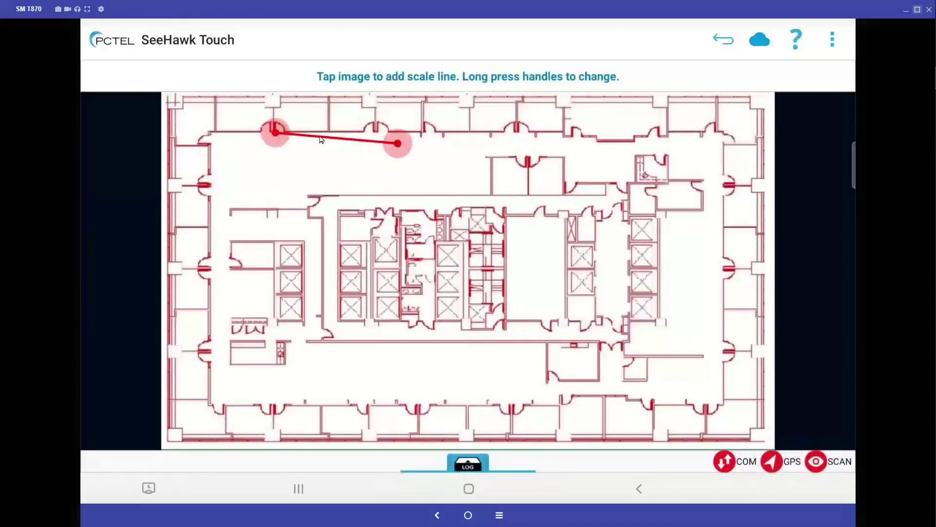
{"action": "left_click_drag", "start_coordinate": [403, 147], "coordinate": [289, 137]}
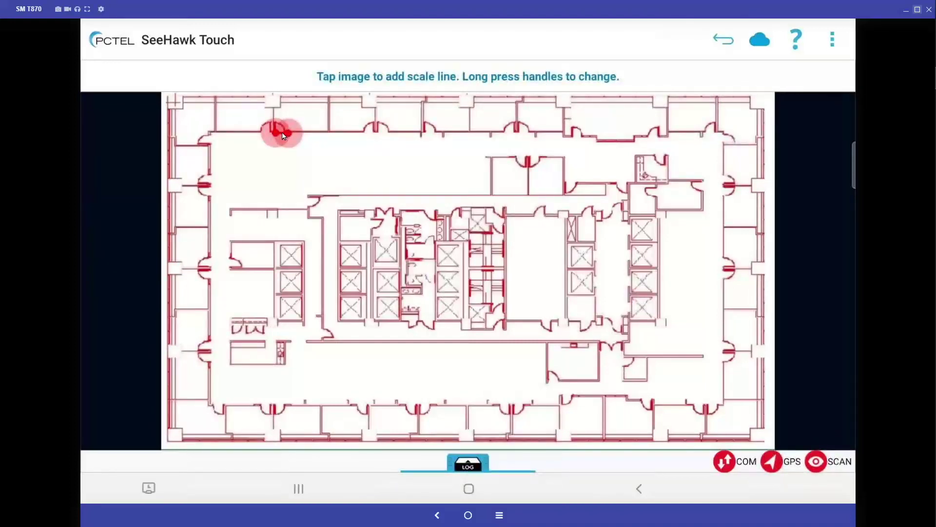
Step: Set the scale line's length to 3 ft and finish registration to open the map
{"action": "left_click", "coordinate": [287, 133]}
{"action": "left_click", "coordinate": [306, 71]}
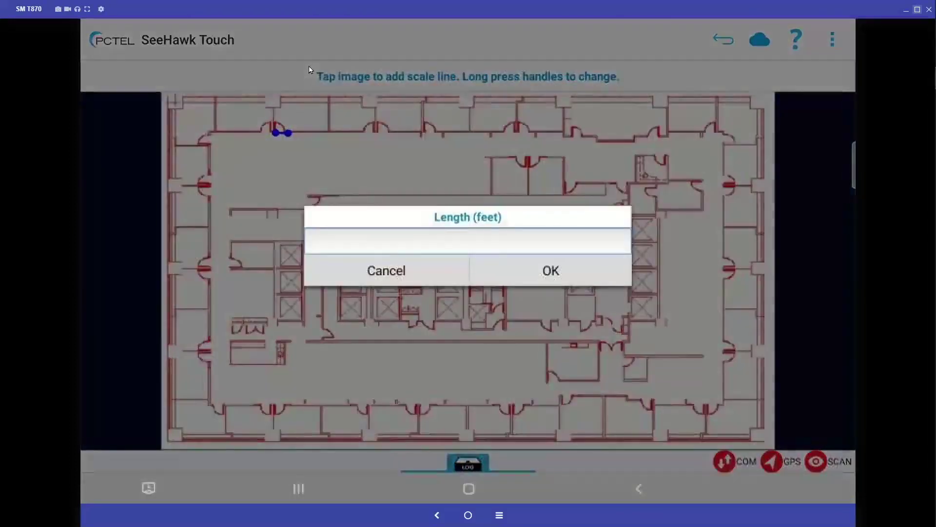
{"action": "type", "text": "3"}
{"action": "left_click", "coordinate": [579, 268]}
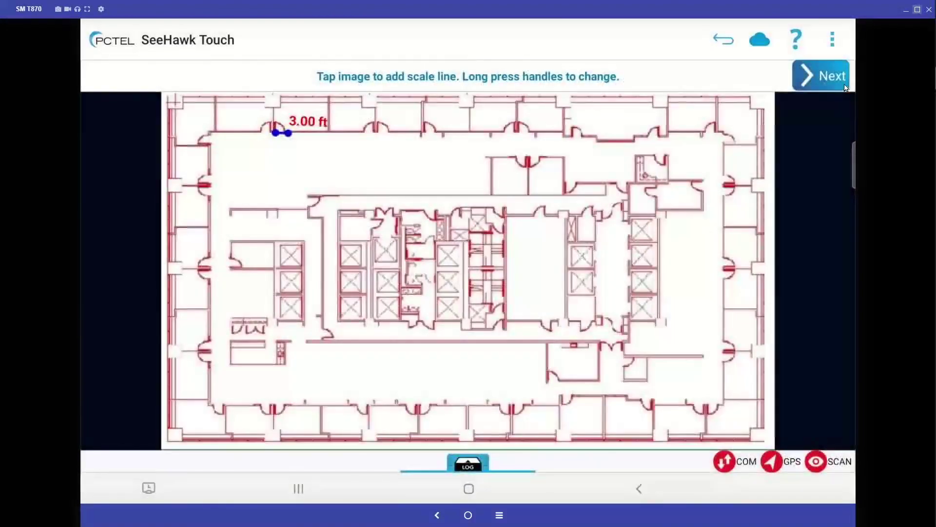
{"action": "left_click", "coordinate": [829, 77]}
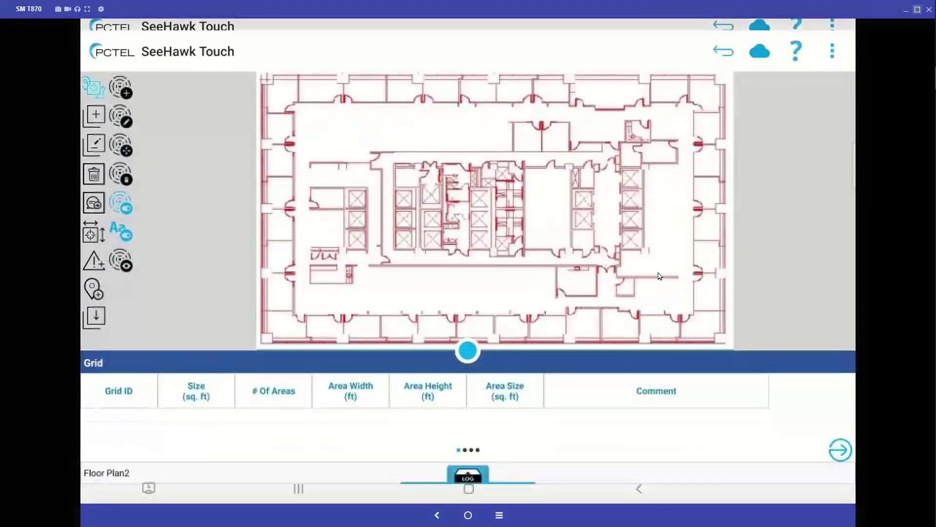